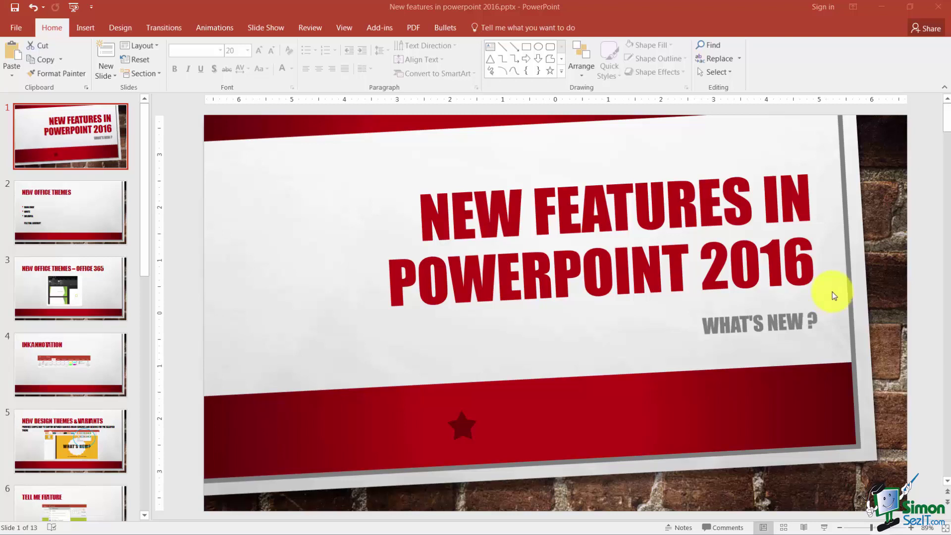
Step: Undo the last edit and display slide 2, New Office Themes
{"action": "left_click", "coordinate": [832, 293]}
{"action": "key", "text": "ctrl+z"}
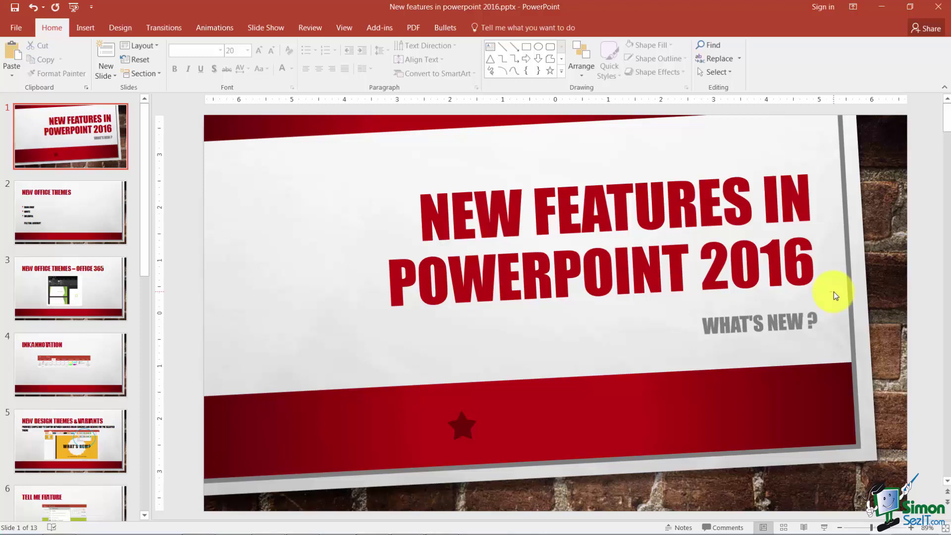
{"action": "left_click", "coordinate": [83, 222]}
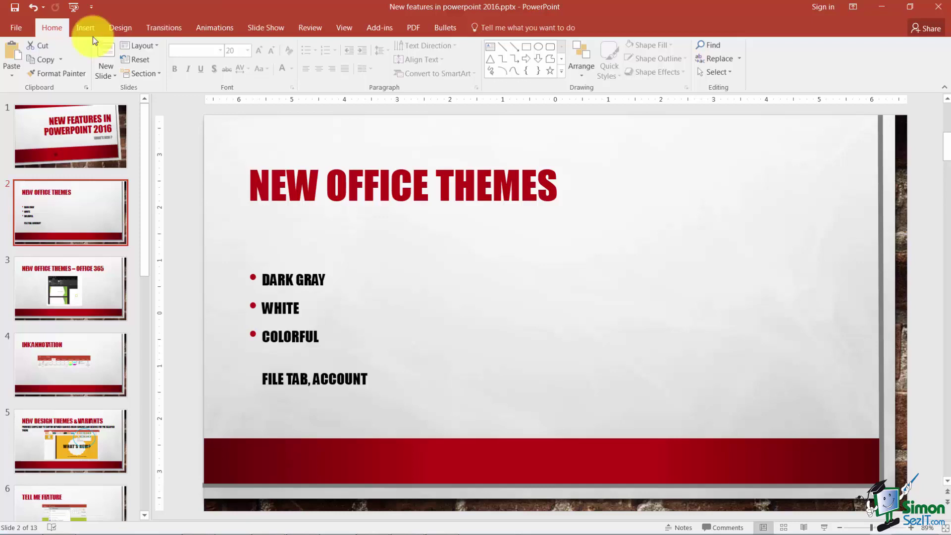
{"action": "left_click", "coordinate": [14, 28]}
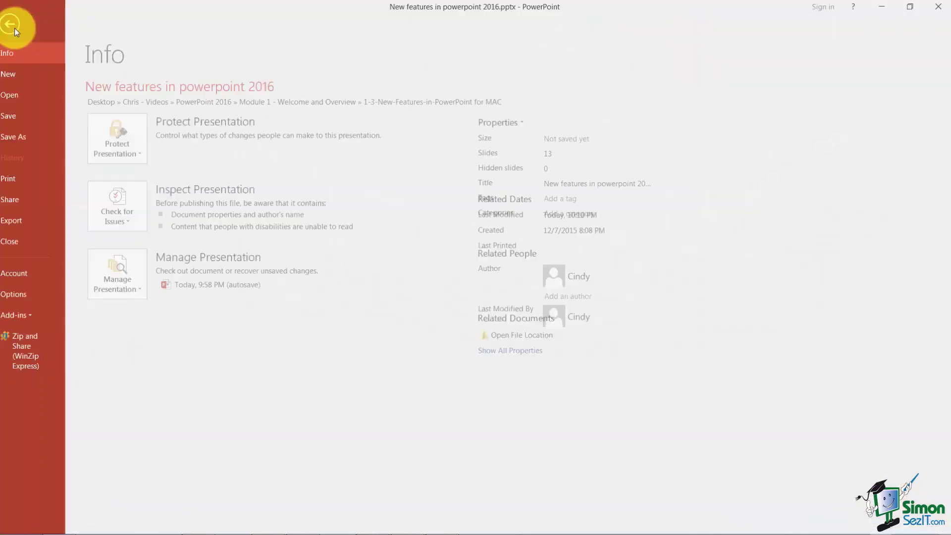
{"action": "left_click", "coordinate": [23, 273]}
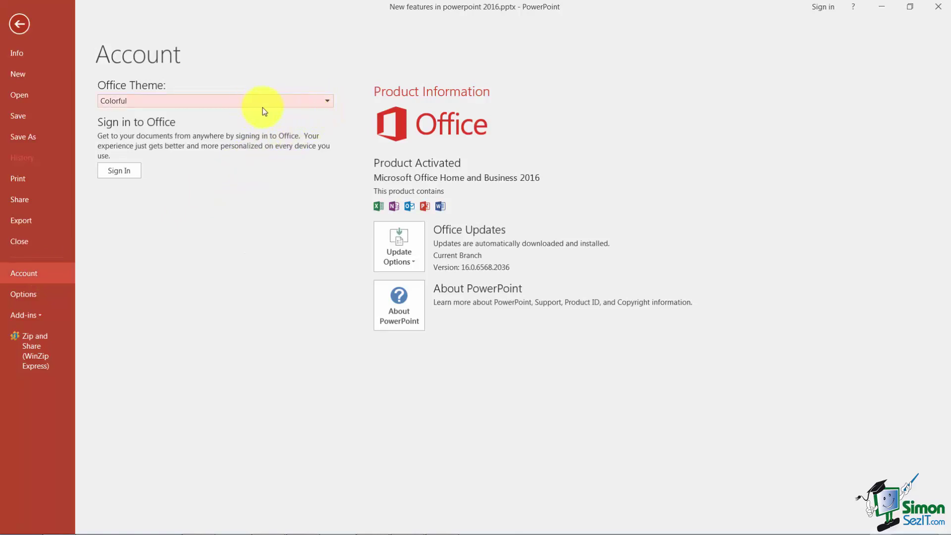
{"action": "left_click", "coordinate": [326, 101]}
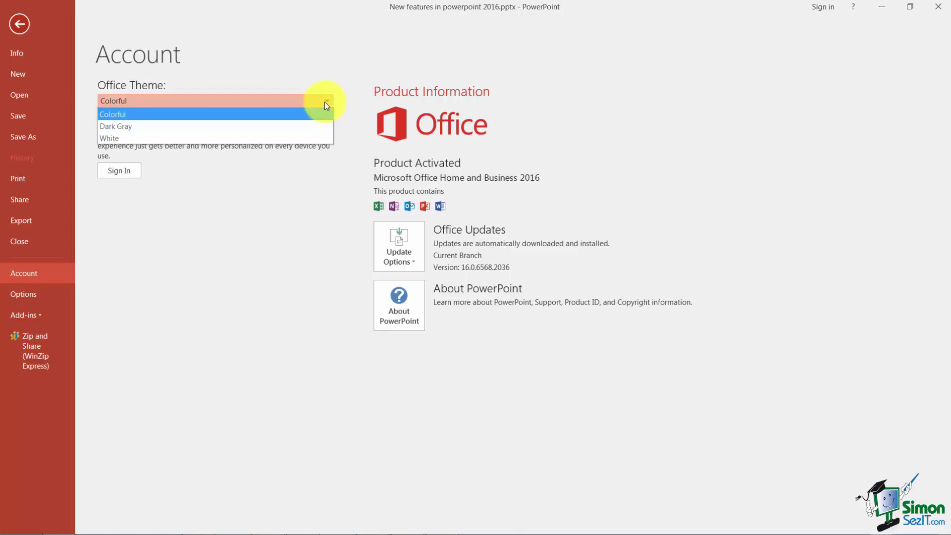
{"action": "left_click", "coordinate": [285, 115]}
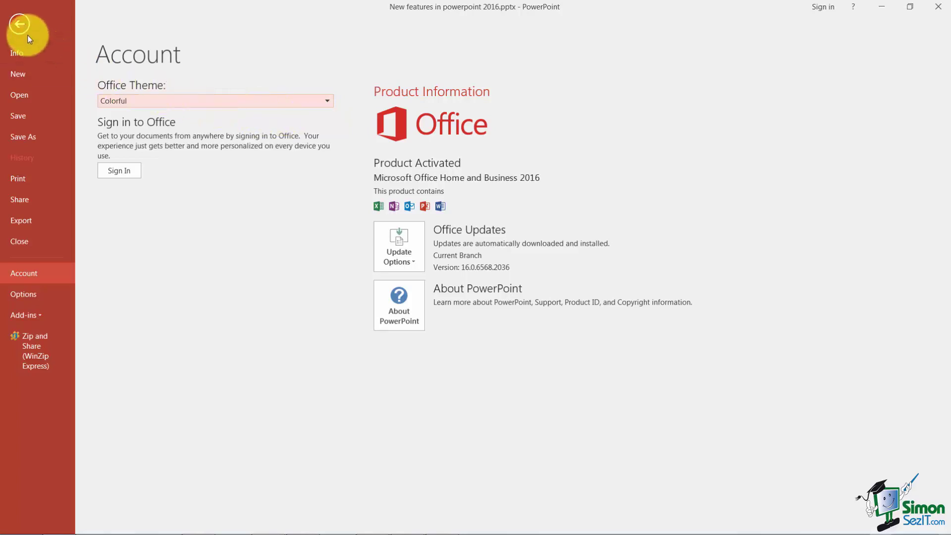
Step: Leave Backstage and display slide 3, New Office Themes – Office 365
{"action": "left_click", "coordinate": [19, 24]}
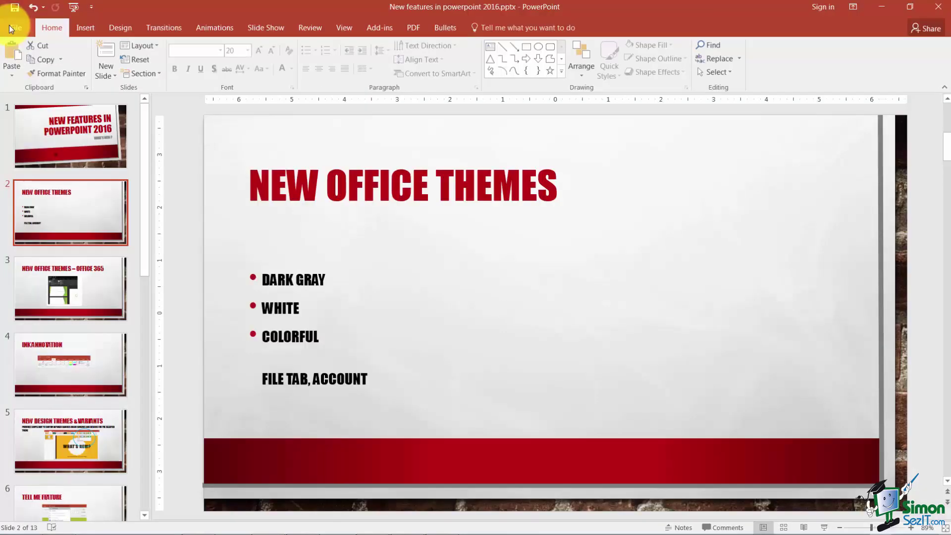
{"action": "left_click", "coordinate": [55, 274]}
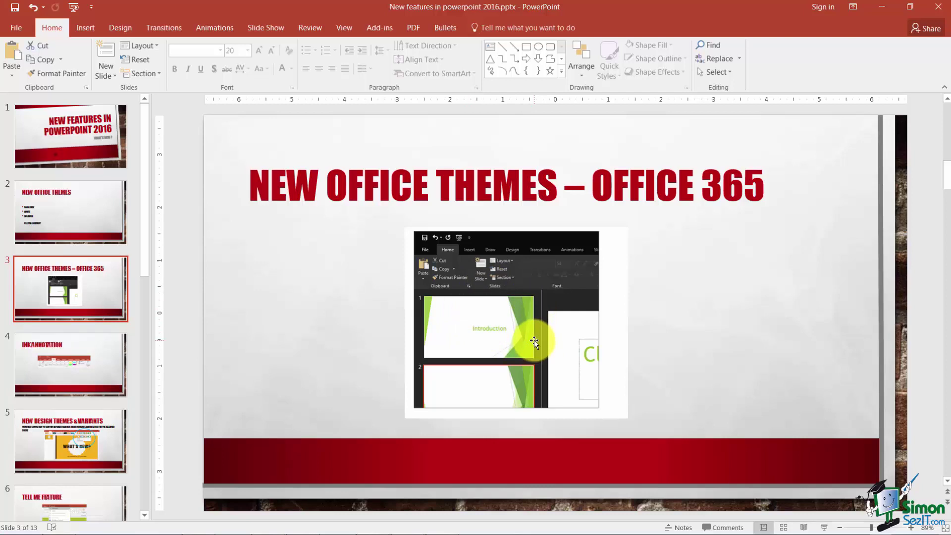
Step: Display slide 4, Ink Annotation, in the editing area
{"action": "left_click", "coordinate": [97, 355]}
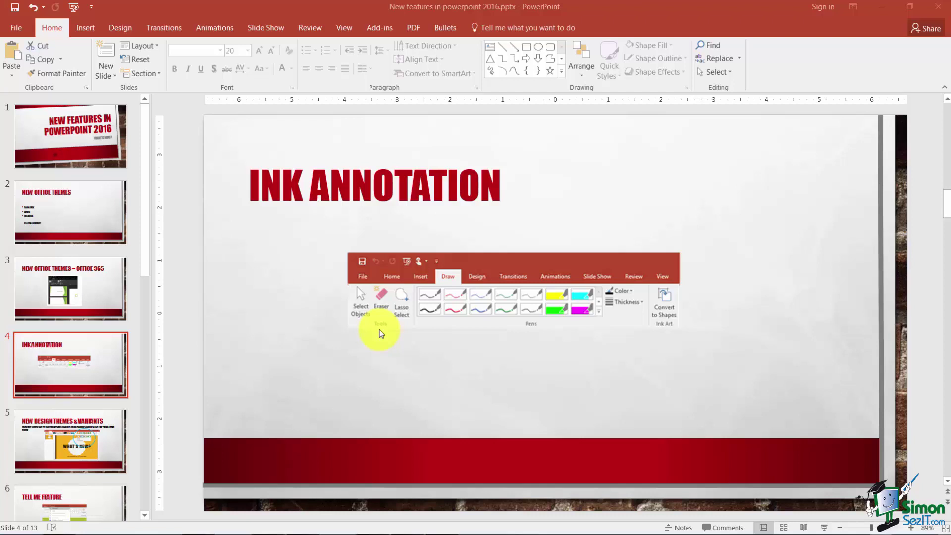
Step: Show slide 5 and browse the full Design themes gallery without applying a theme
{"action": "left_click", "coordinate": [84, 439]}
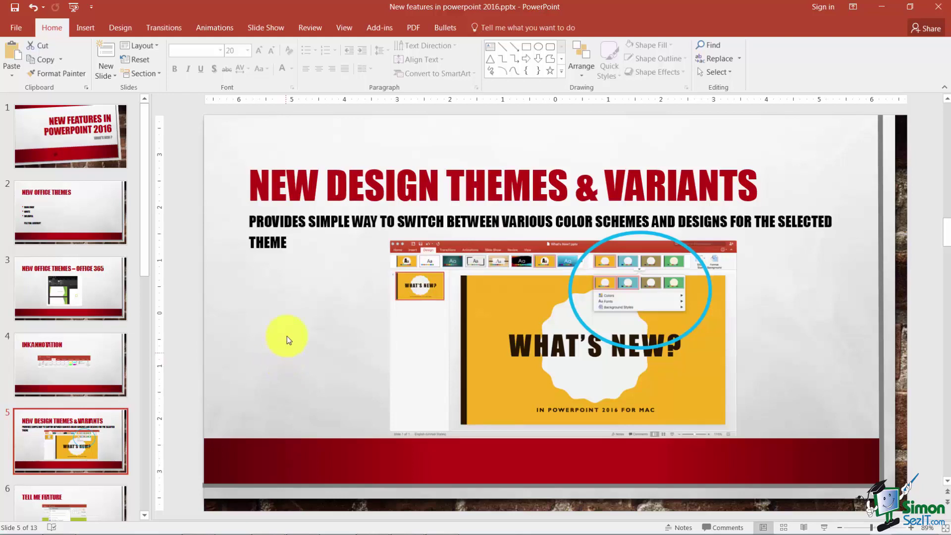
{"action": "left_click", "coordinate": [119, 29]}
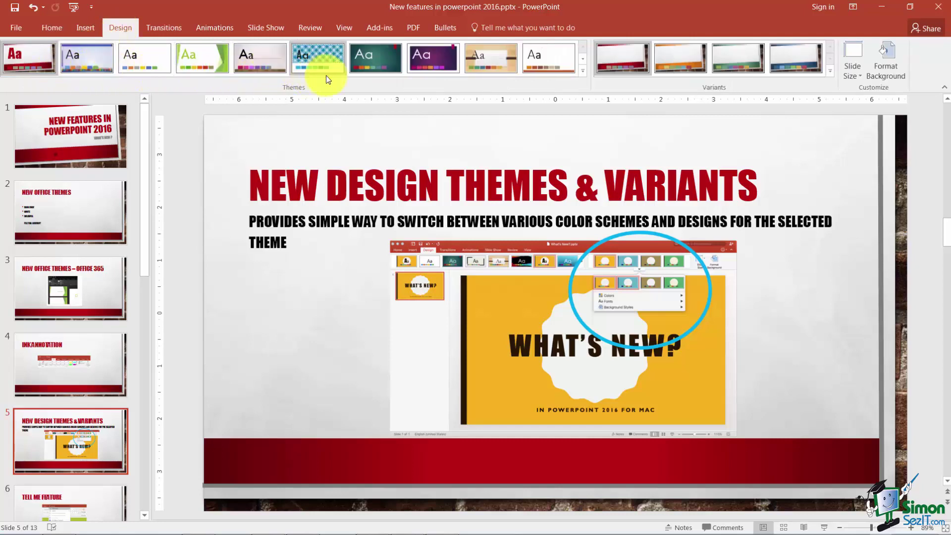
{"action": "left_click", "coordinate": [582, 72]}
{"action": "left_click_drag", "start_coordinate": [584, 74], "coordinate": [583, 165]}
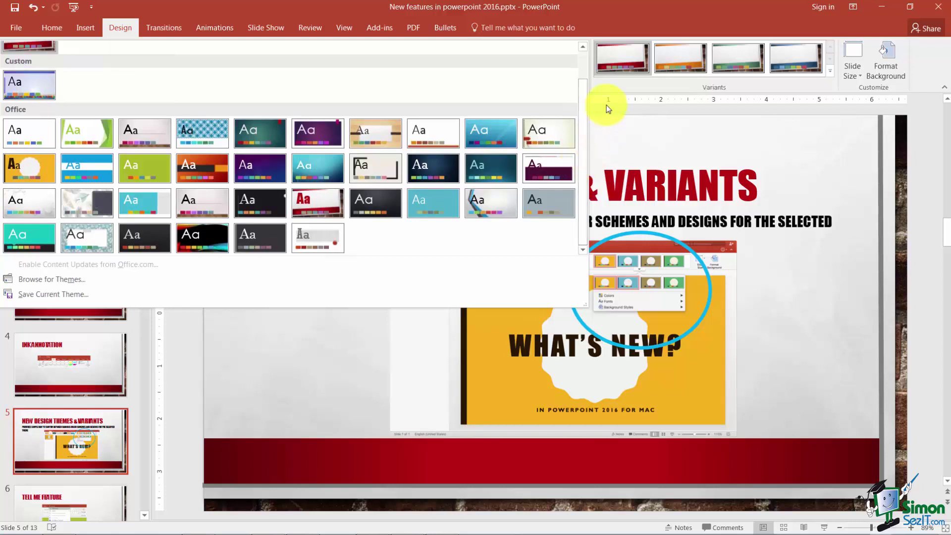
{"action": "left_click", "coordinate": [625, 88]}
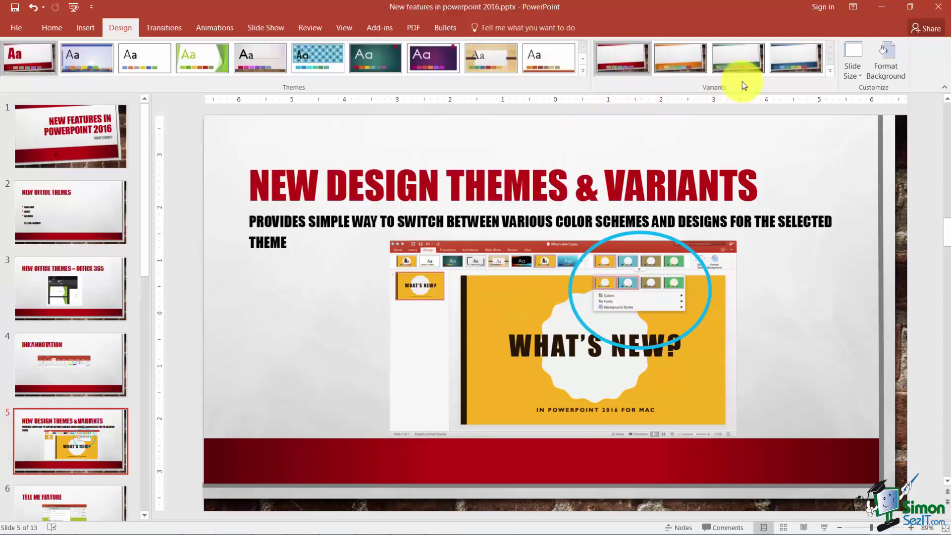
Step: Browse the Variants colour and font options, then close them unchanged
{"action": "left_click", "coordinate": [830, 72]}
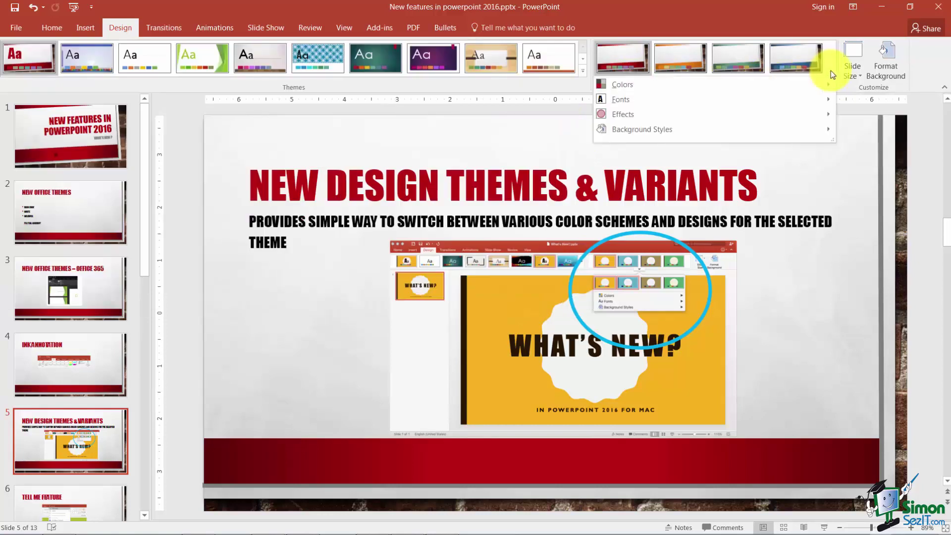
{"action": "mouse_move", "coordinate": [640, 86]}
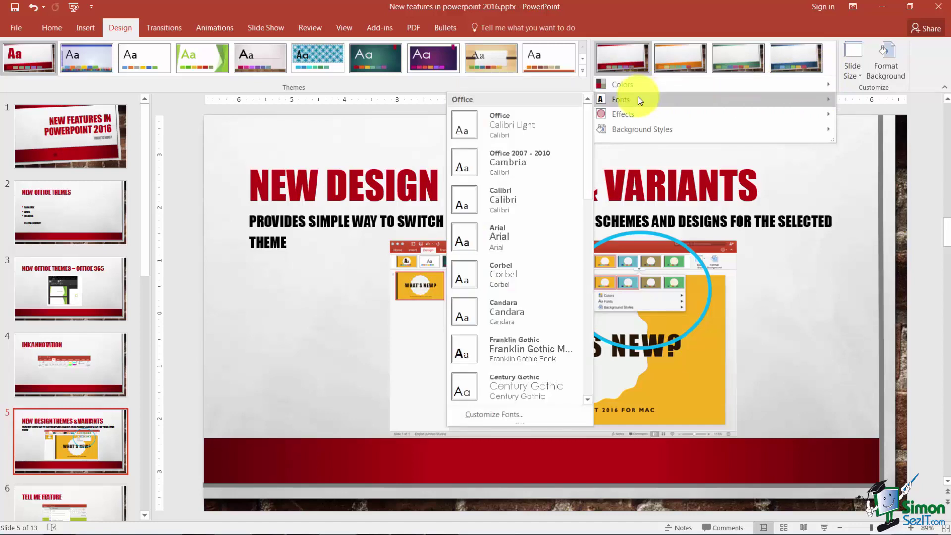
{"action": "mouse_move", "coordinate": [630, 118]}
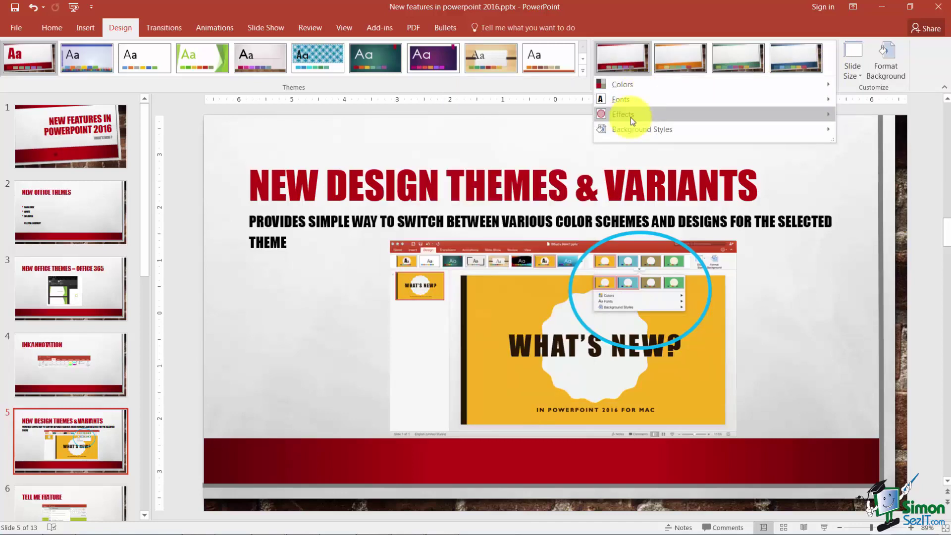
{"action": "left_click", "coordinate": [629, 154]}
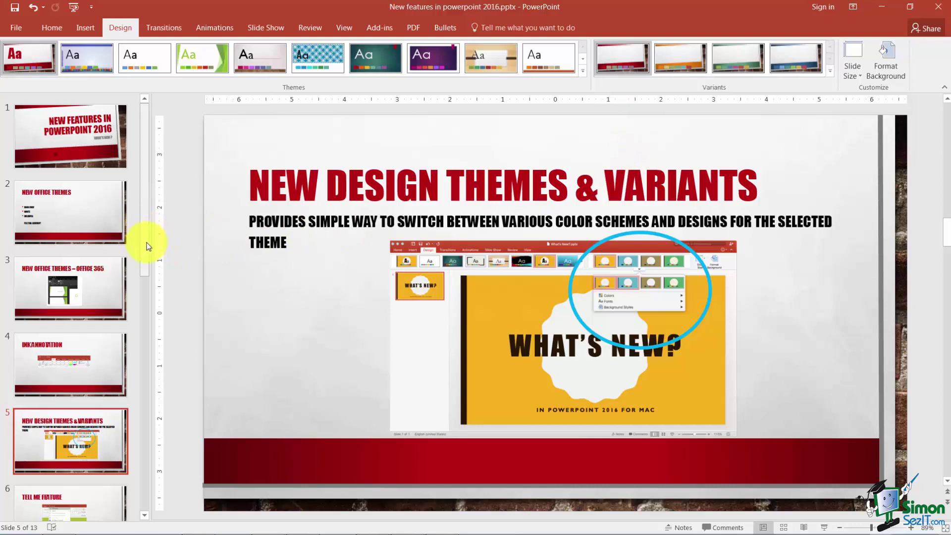
Step: Show slide 6, Tell Me Feature, and bring up the Tell Me search suggestions
{"action": "scroll", "coordinate": [146, 246], "scroll_direction": "down", "scroll_amount": 3}
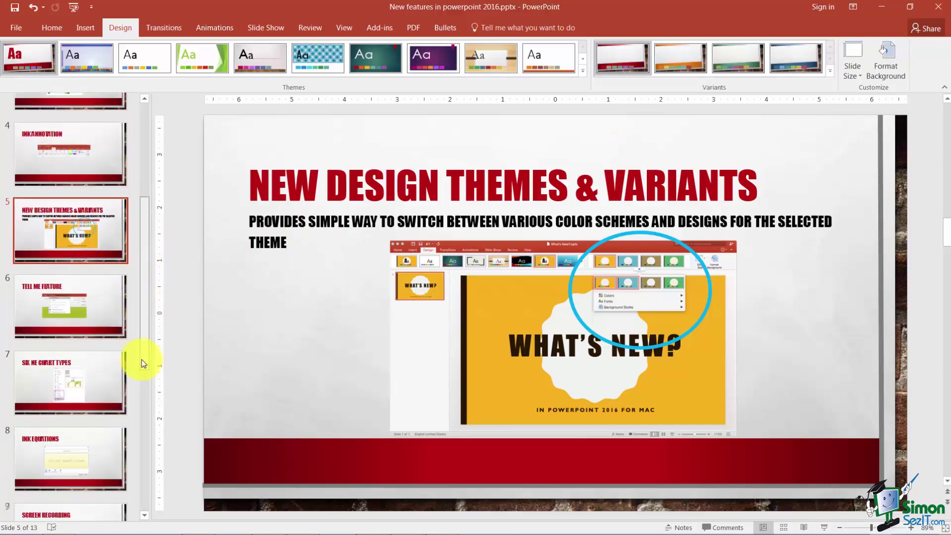
{"action": "left_click_drag", "start_coordinate": [143, 363], "coordinate": [140, 378]}
{"action": "left_click", "coordinate": [97, 235]}
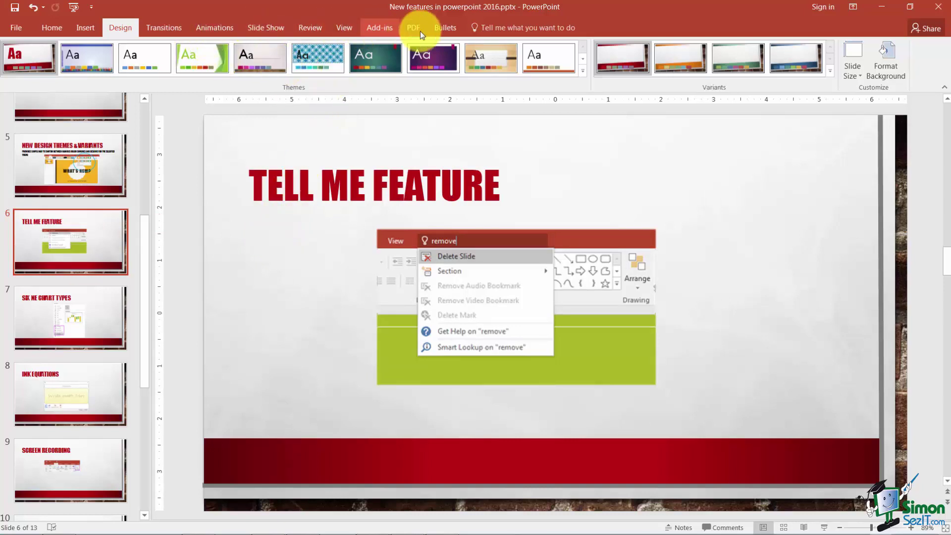
{"action": "left_click", "coordinate": [503, 28]}
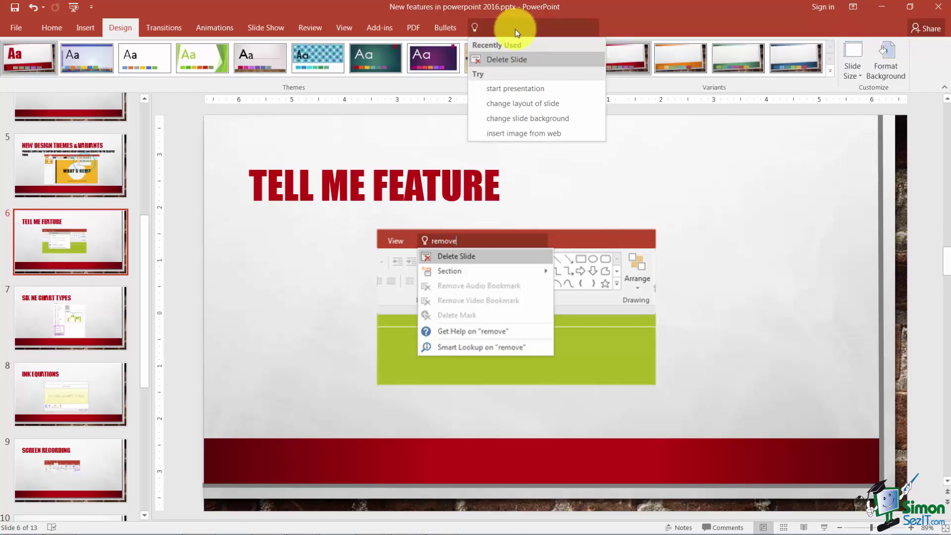
{"action": "type", "text": "print"}
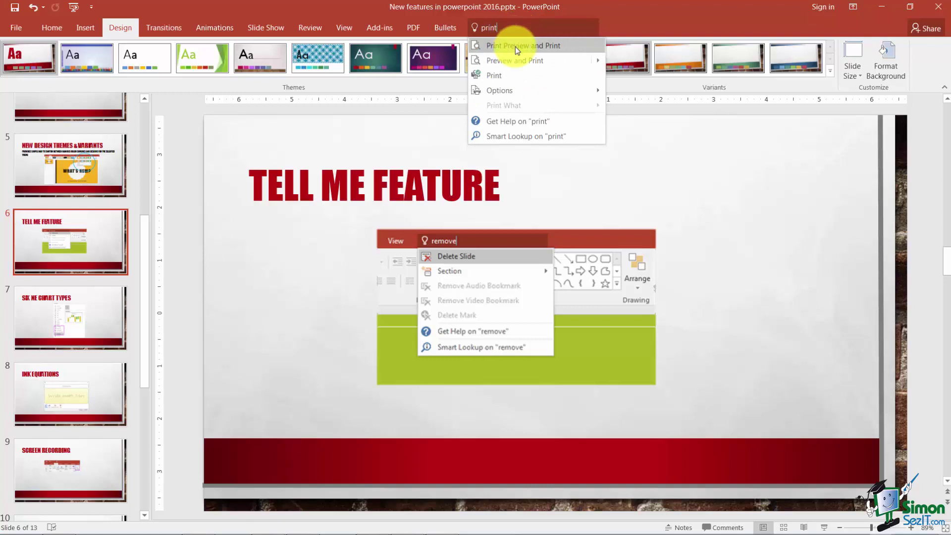
{"action": "mouse_move", "coordinate": [518, 62]}
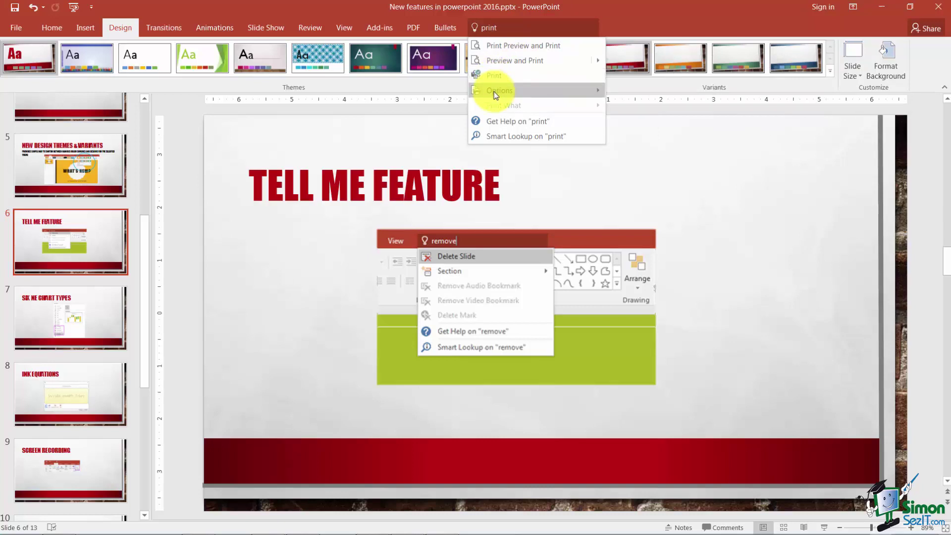
{"action": "mouse_move", "coordinate": [495, 96]}
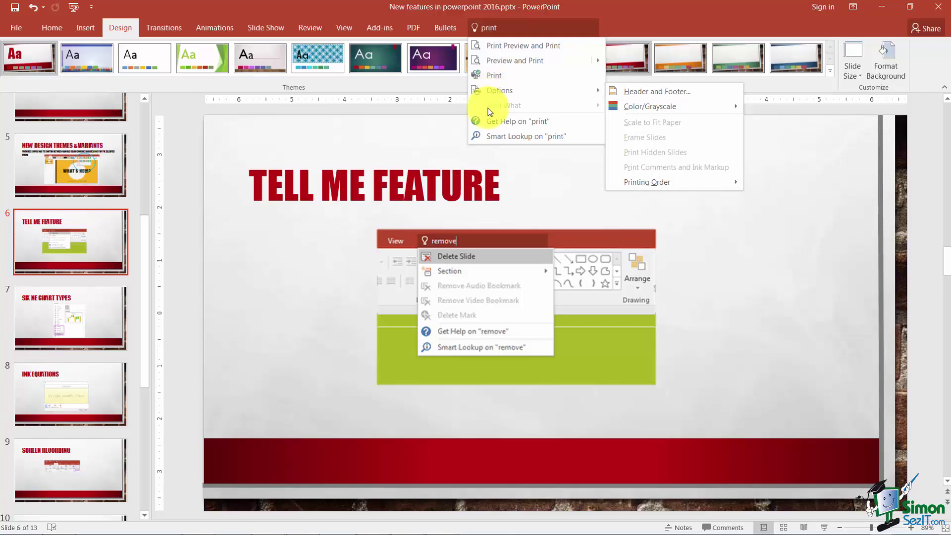
{"action": "left_click", "coordinate": [87, 240]}
Step: Show slide 7 and preview the Insert Chart dialog, closing it without adding a chart
{"action": "left_click", "coordinate": [75, 308]}
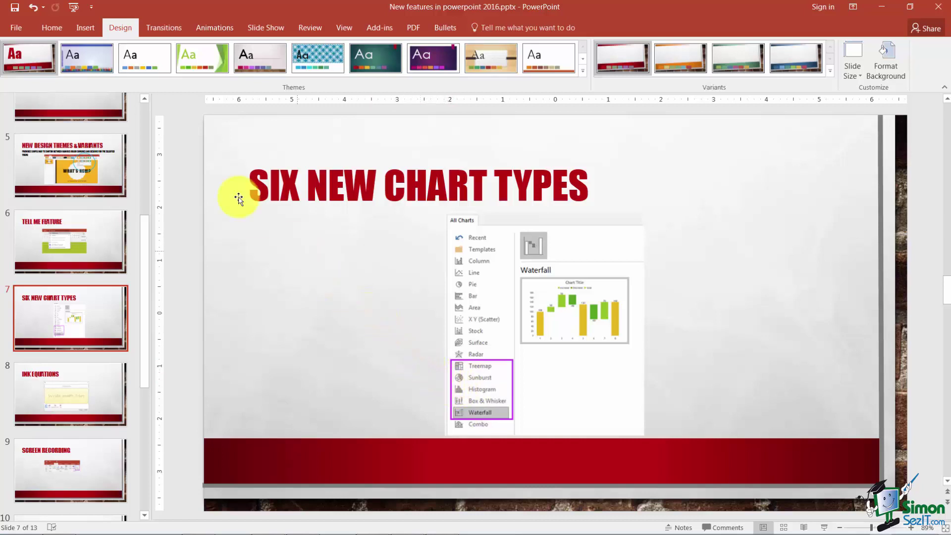
{"action": "left_click", "coordinate": [82, 28]}
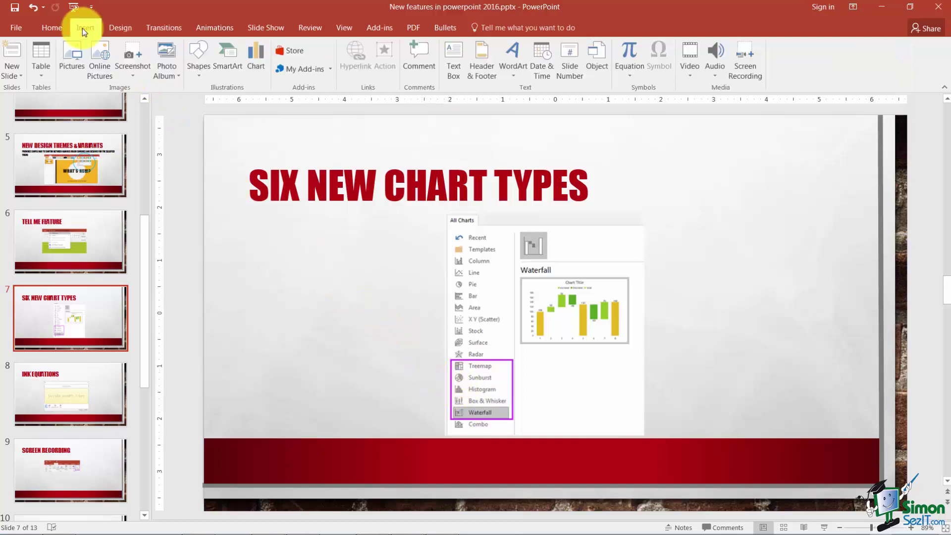
{"action": "left_click", "coordinate": [261, 79]}
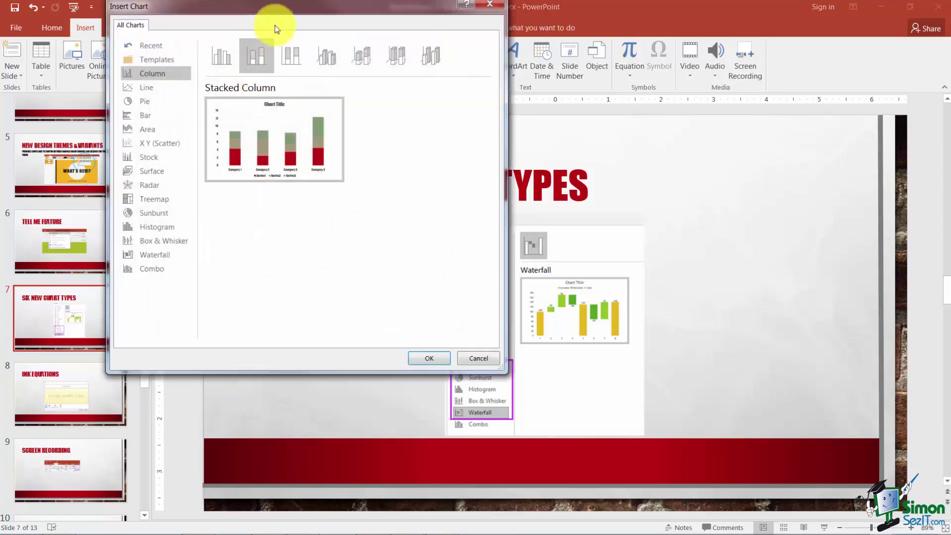
{"action": "left_click_drag", "start_coordinate": [273, 6], "coordinate": [435, 8]}
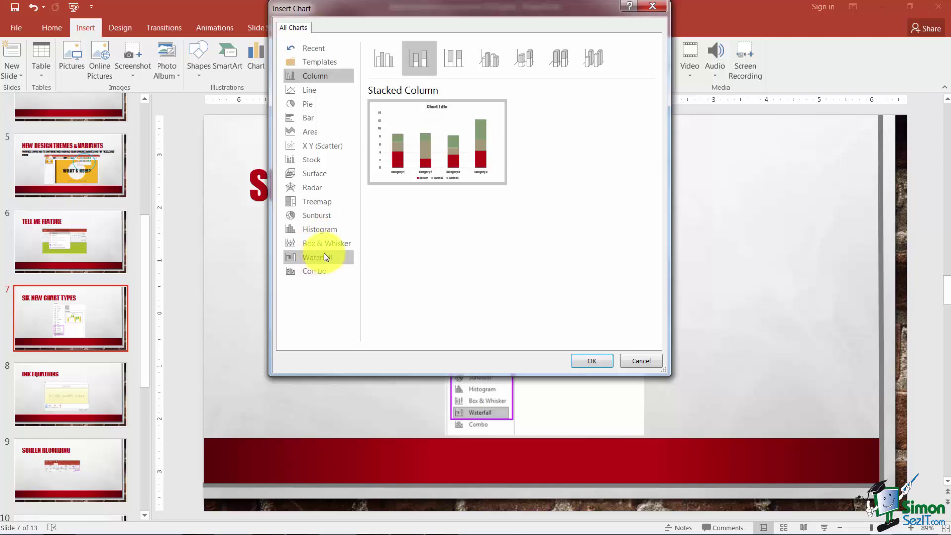
{"action": "left_click", "coordinate": [648, 8]}
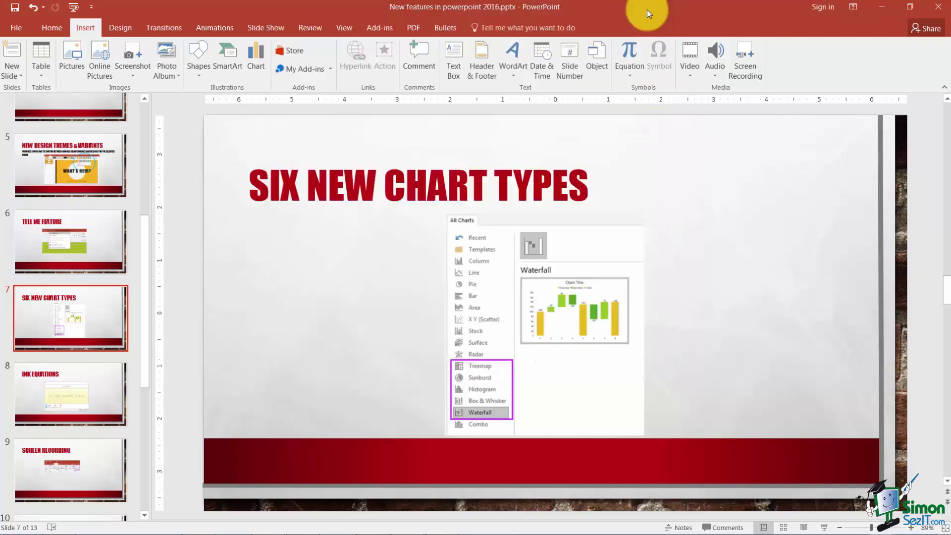
Step: Show slide 8, Ink Equations, and browse the built-in Equation gallery without inserting one
{"action": "left_click", "coordinate": [89, 381]}
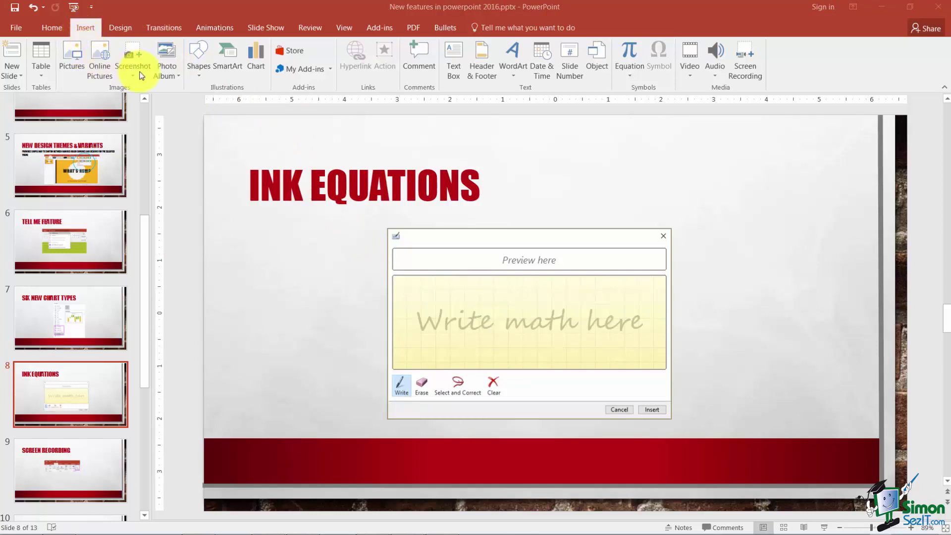
{"action": "left_click", "coordinate": [628, 75]}
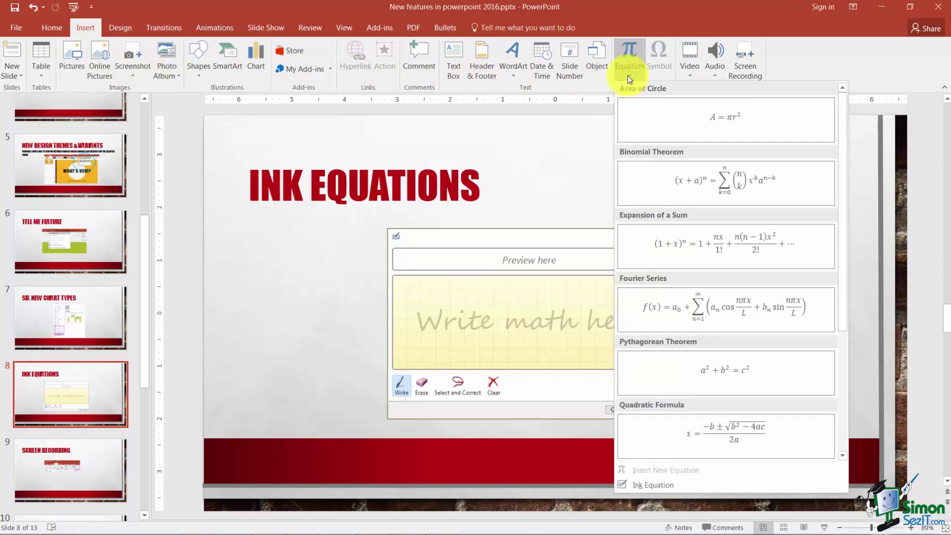
{"action": "left_click", "coordinate": [575, 180]}
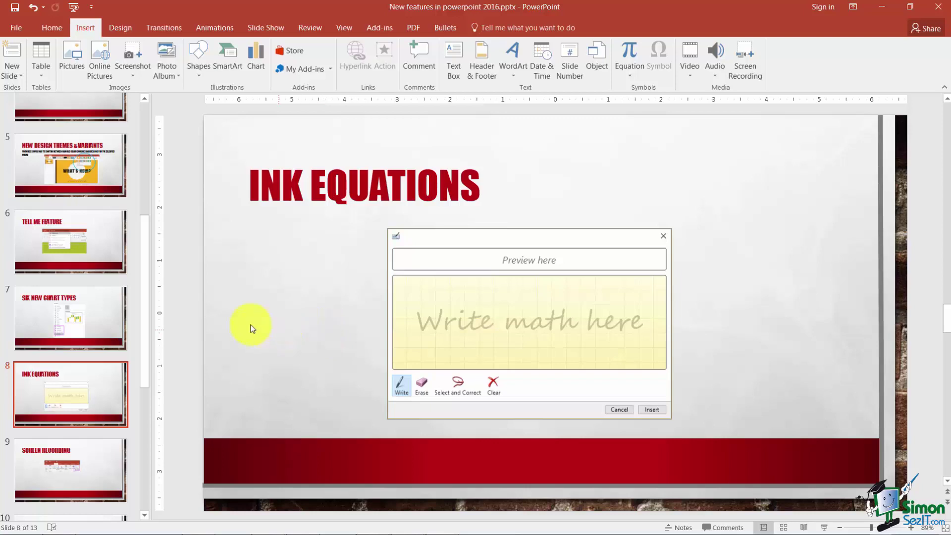
Step: Scroll the thumbnail pane and display slide 9, Screen Recording
{"action": "left_click_drag", "start_coordinate": [144, 291], "coordinate": [144, 378]}
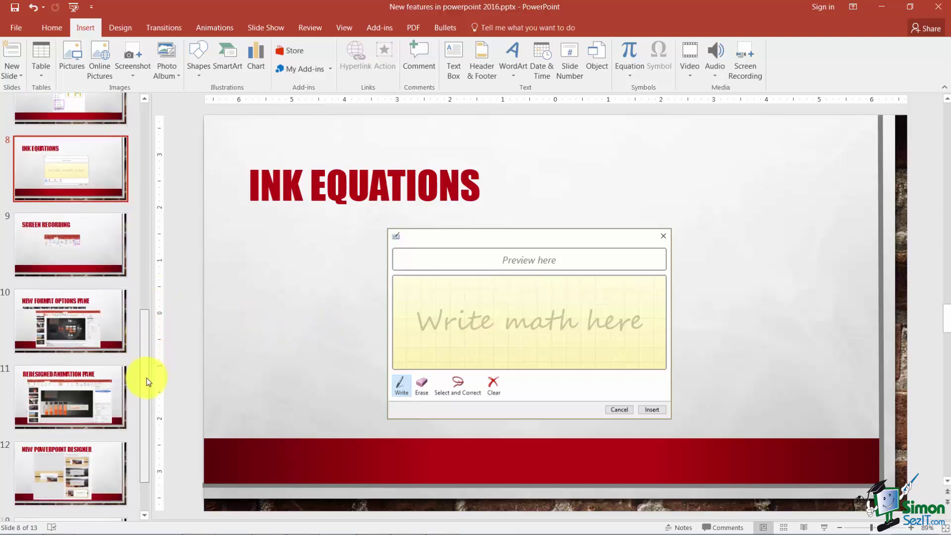
{"action": "left_click", "coordinate": [54, 220]}
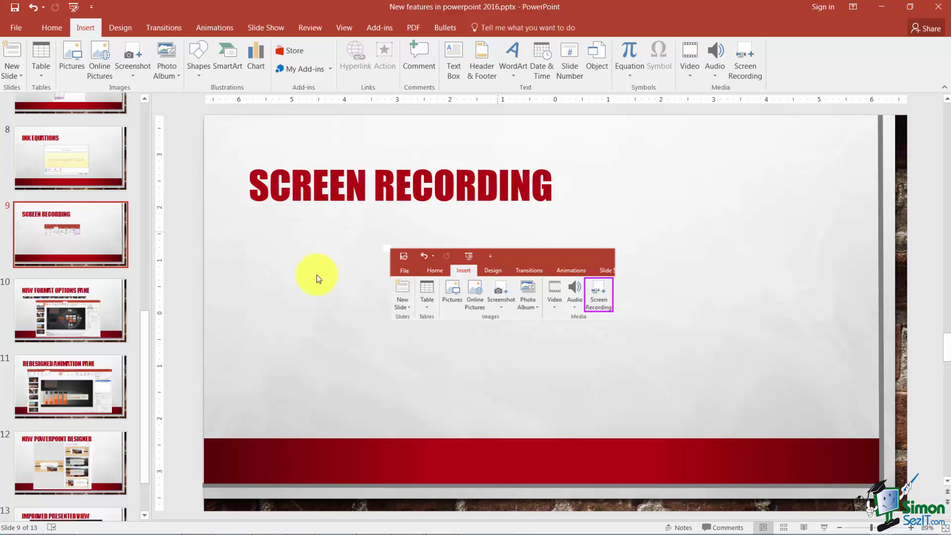
Step: Display slide 10, New Format Options Pane, in the editing area
{"action": "left_click", "coordinate": [91, 314]}
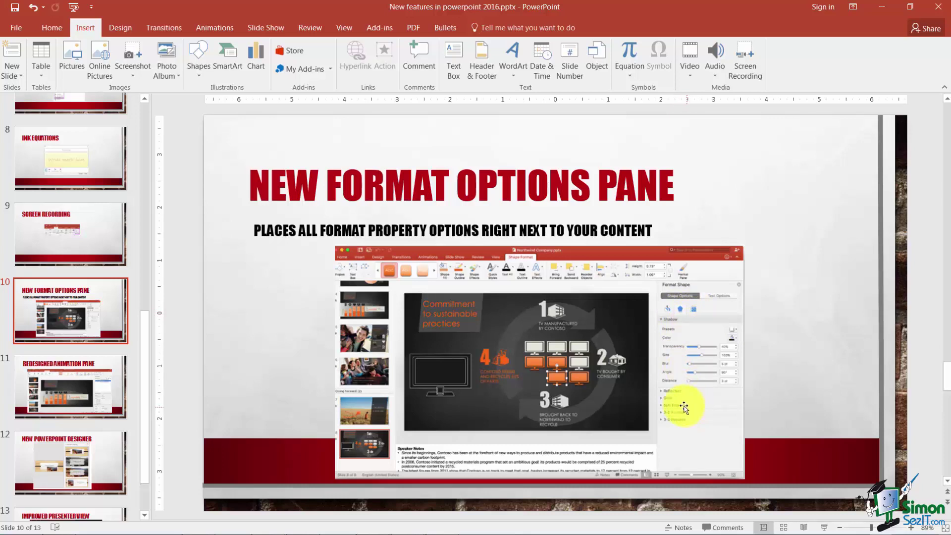
Step: Display slide 11, Redesigned Animation Pane, and scroll the thumbnail pane down
{"action": "left_click", "coordinate": [85, 384]}
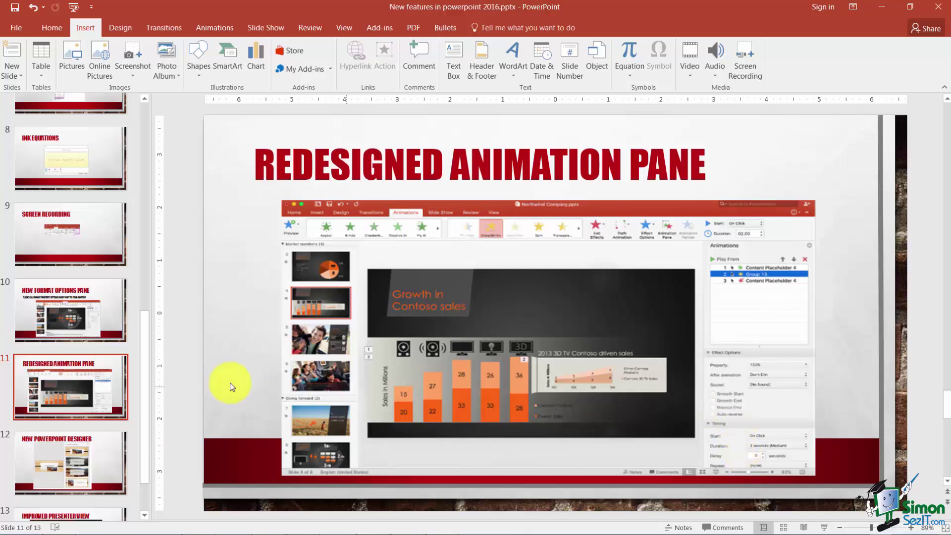
{"action": "scroll", "coordinate": [144, 388], "scroll_direction": "down", "scroll_amount": 2}
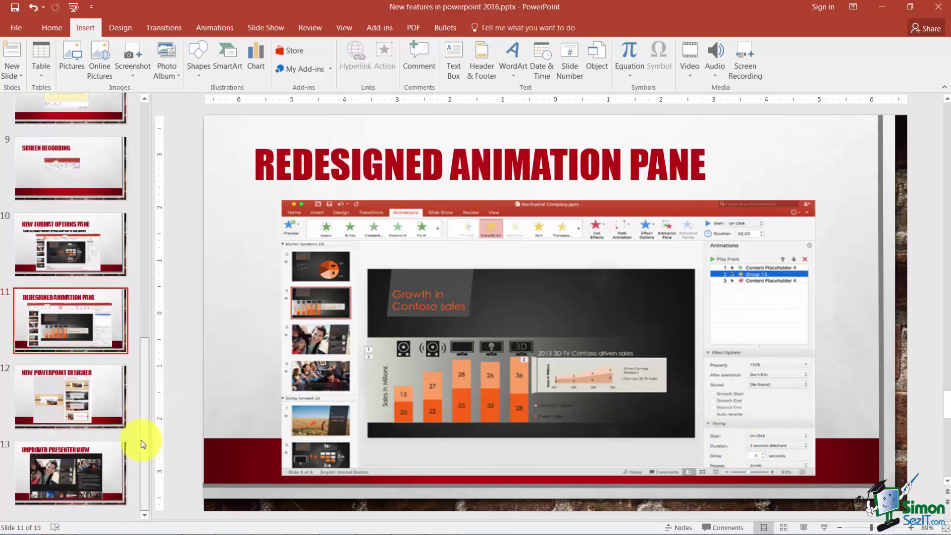
Step: Go to slide 12, showing the Design Ideas screenshot with Grand Canyon layouts
{"action": "left_click", "coordinate": [67, 391]}
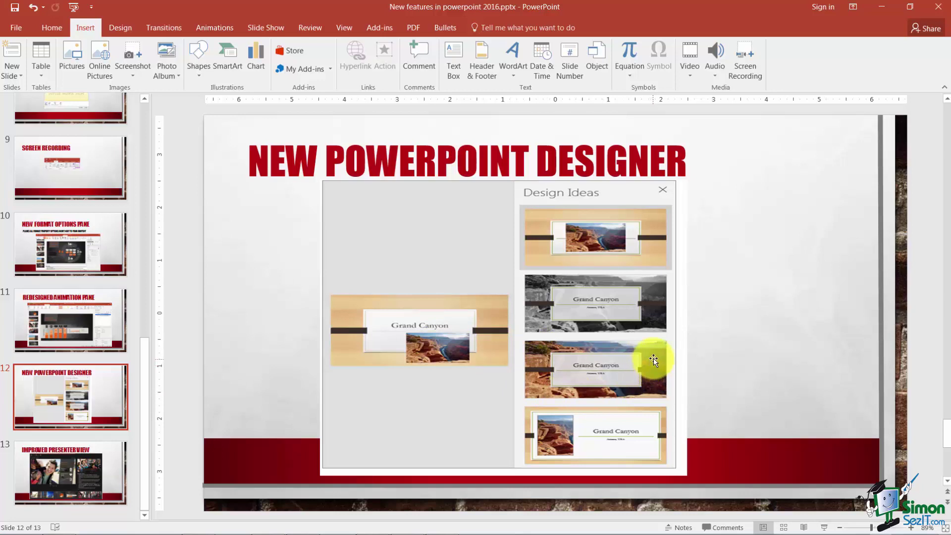
Step: Go to slide 13, showing the presenter view screenshot with speaker notes
{"action": "left_click", "coordinate": [70, 471]}
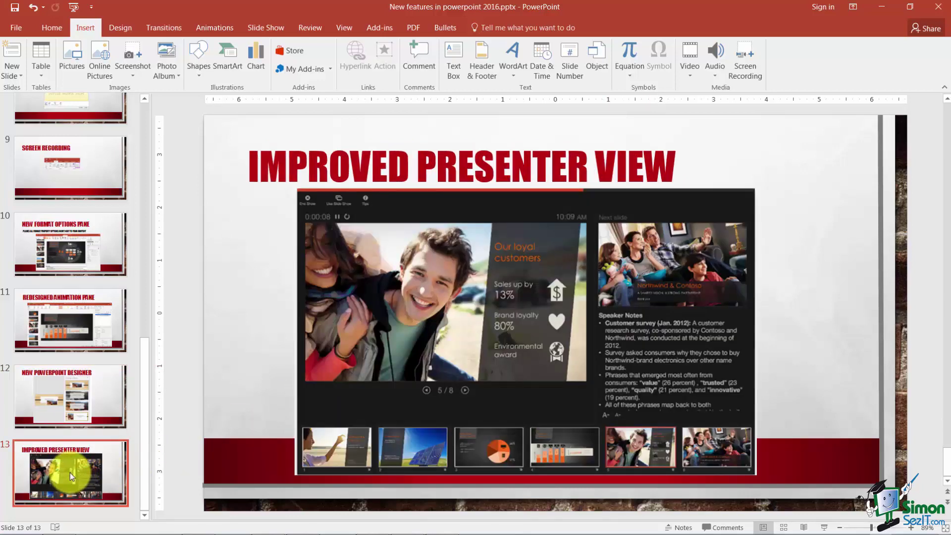